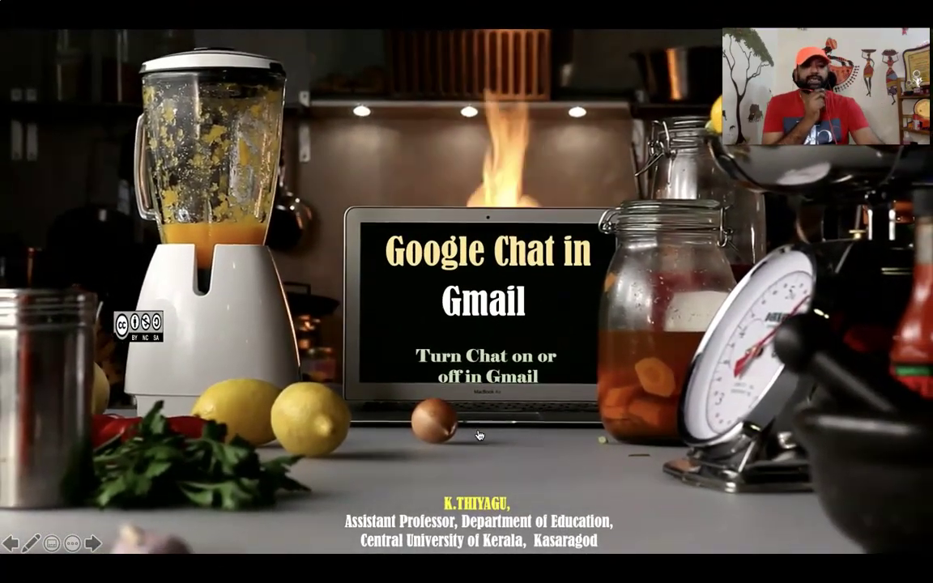
Step: Advance past the title slide to the slide listing steps to turn Chat on or off
key(Right)
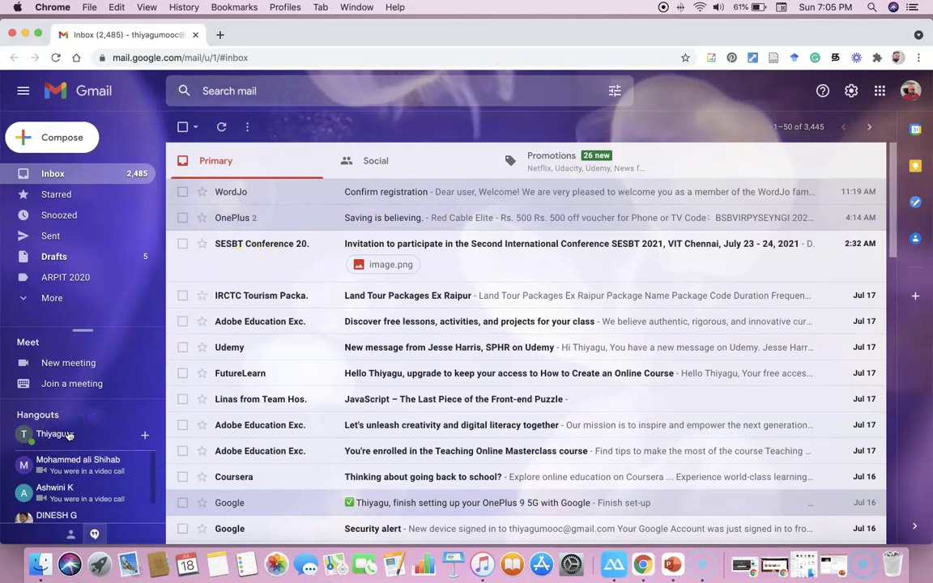
Step: Zoom the Gmail page in Chrome to 120%
click(126, 385)
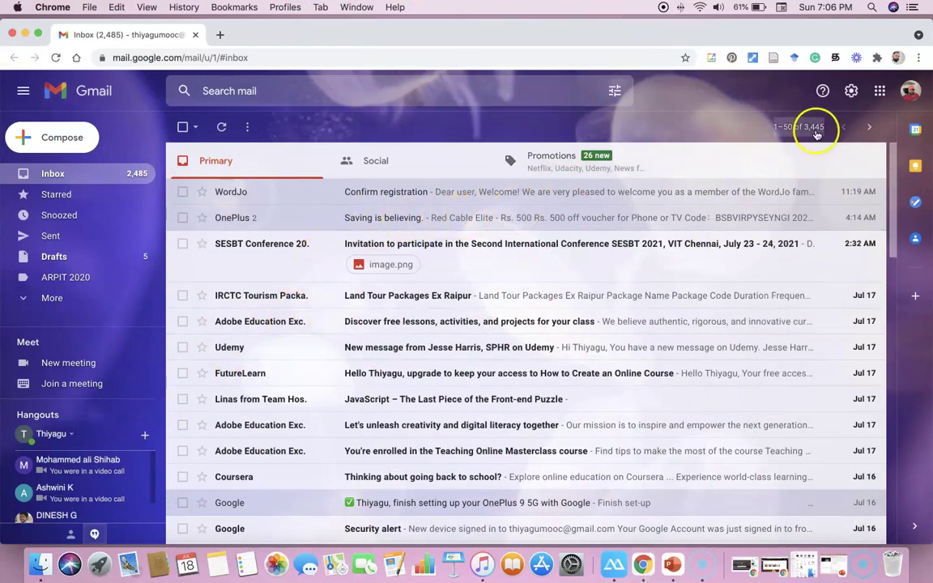
click(920, 59)
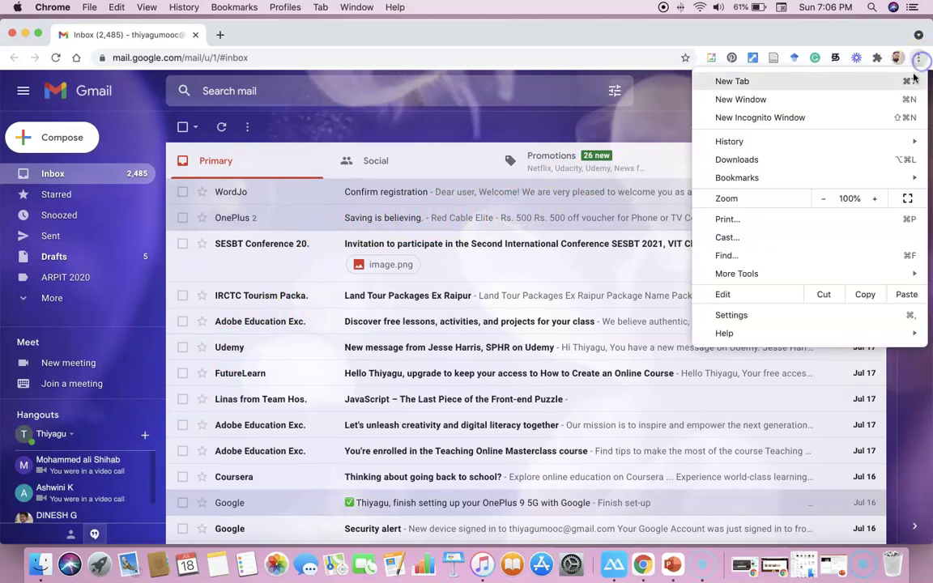
click(877, 197)
click(875, 200)
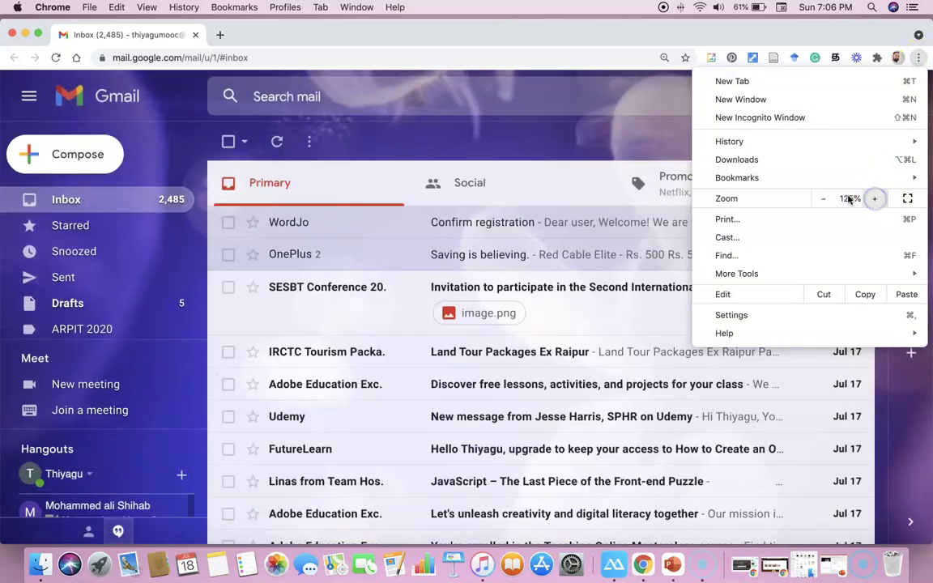
click(628, 141)
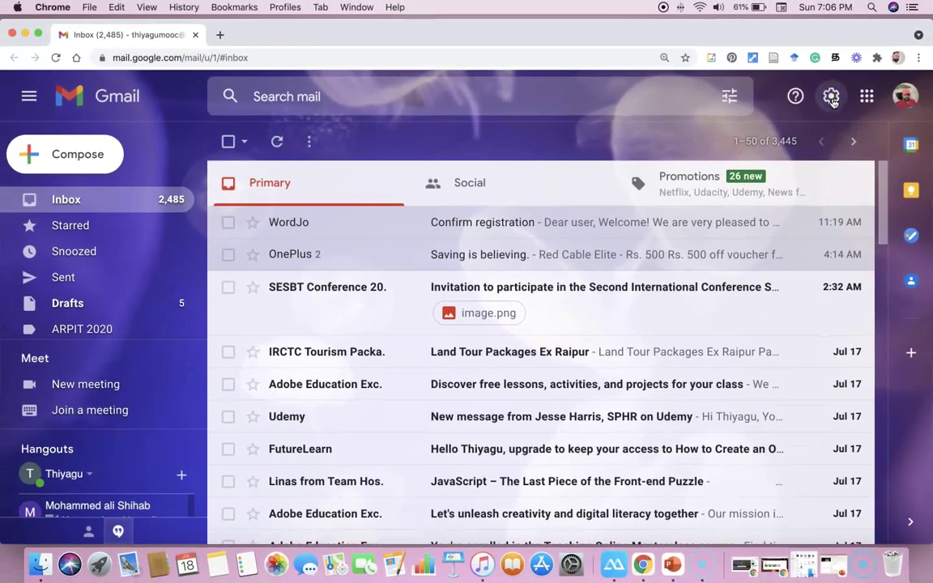
Step: Open Gmail's full Settings page through the Quick settings panel
click(832, 97)
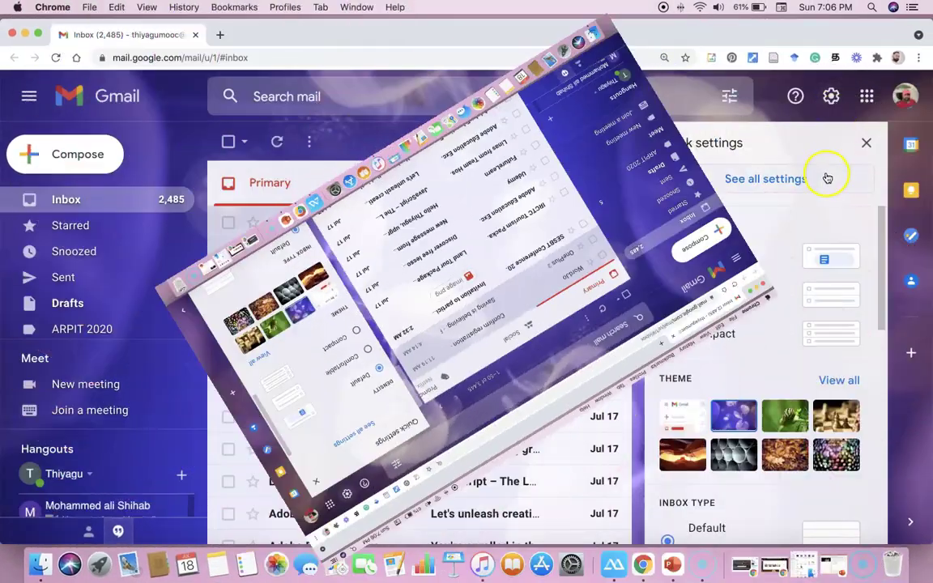
mouse_move(880, 218)
mouse_down()
mouse_move(890, 403)
mouse_move(881, 209)
mouse_up()
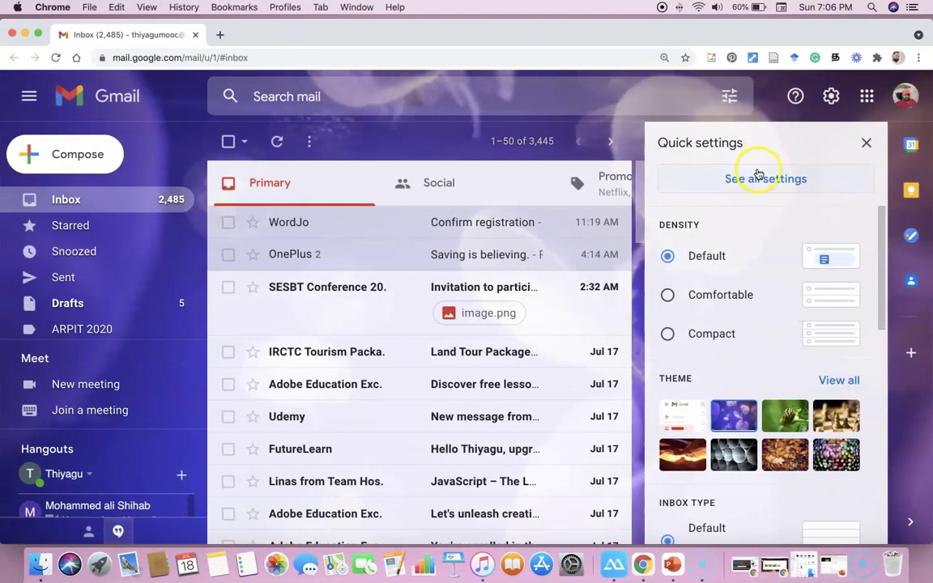
click(753, 180)
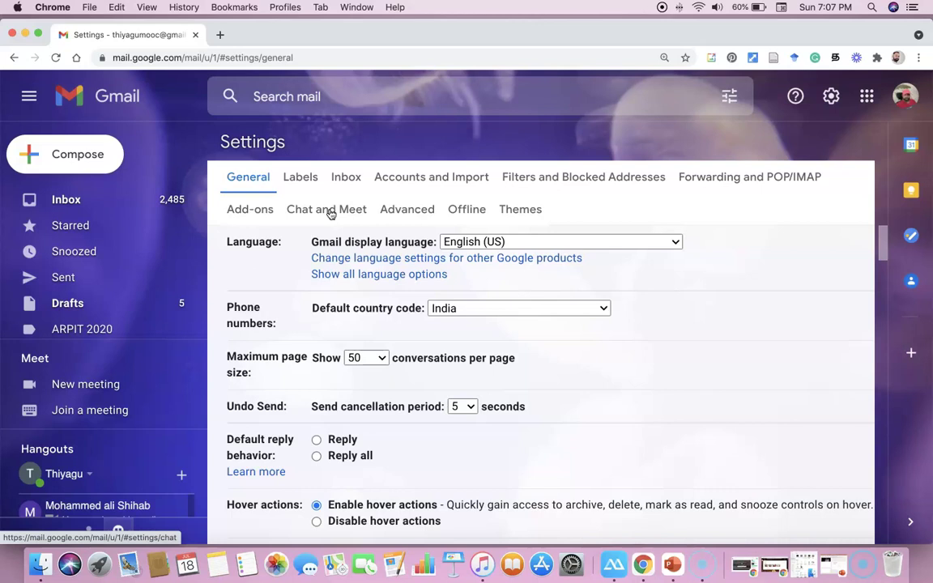
Step: Switch to the Chat and Meet settings tab
click(330, 213)
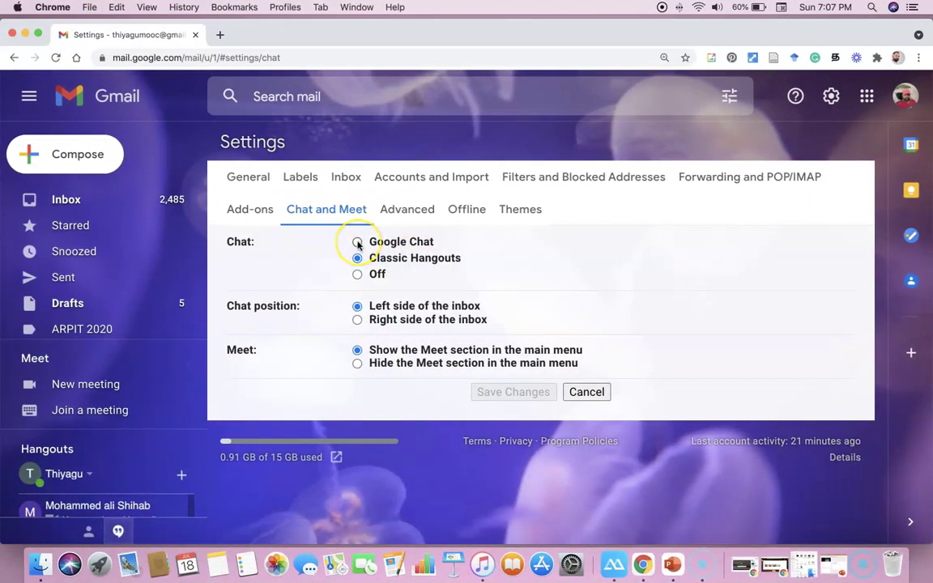
Step: Select Google Chat instead of Classic Hangouts, accept the welcome notice, and save
click(358, 243)
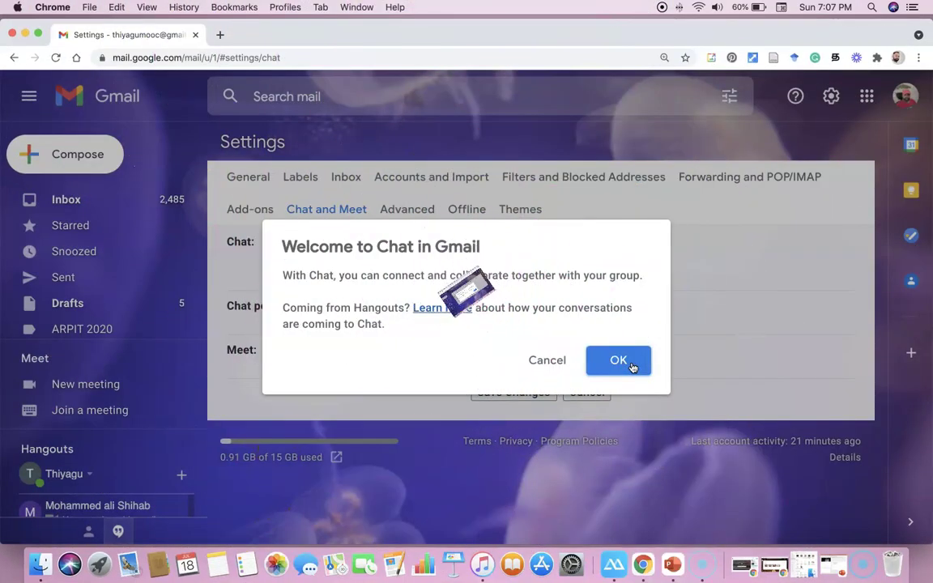
click(632, 365)
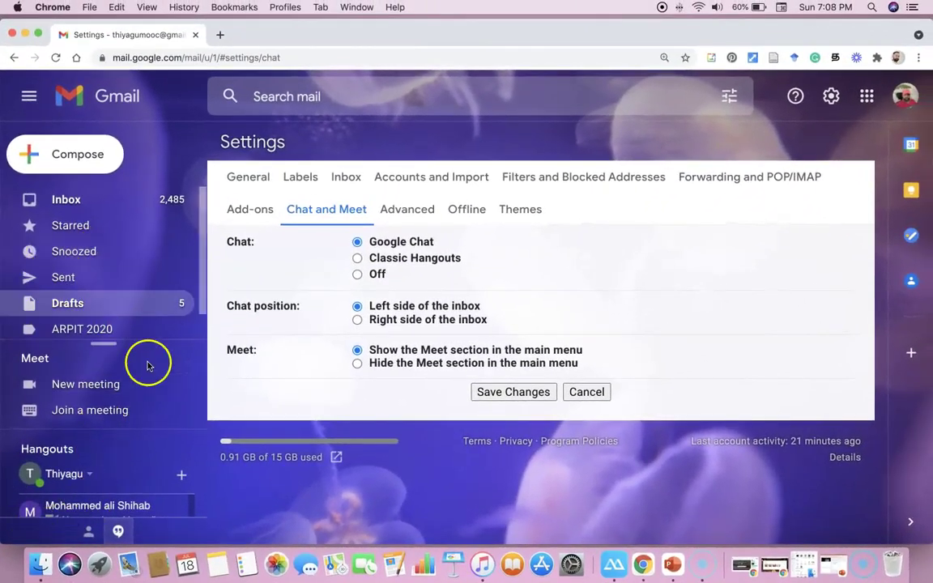
click(504, 396)
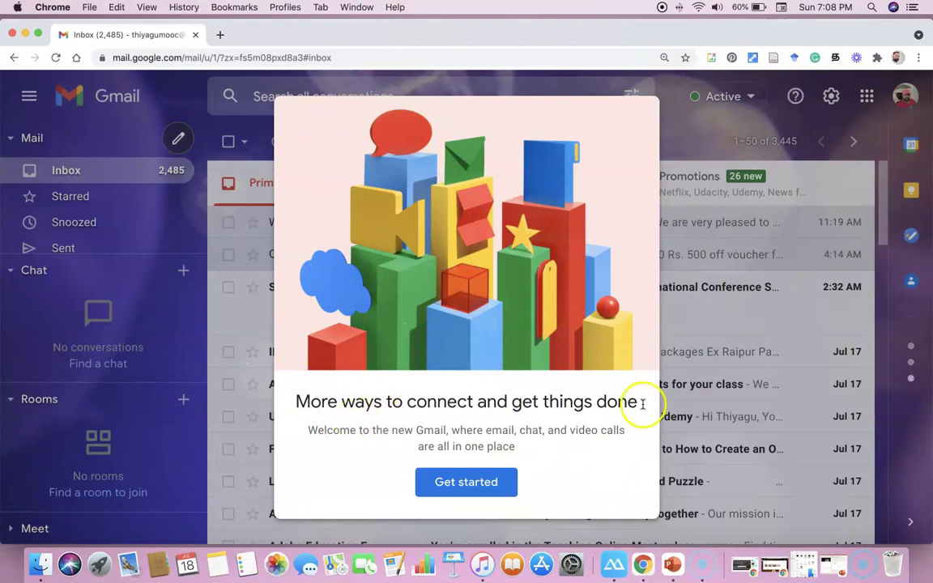
Step: Go through all cards of the new-layout welcome tour and close it
click(475, 491)
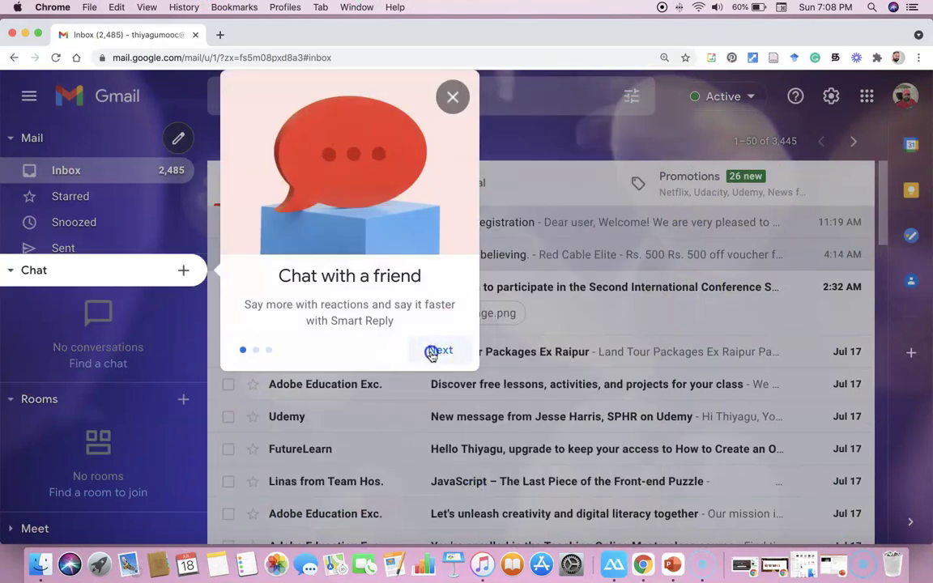
click(431, 353)
click(440, 477)
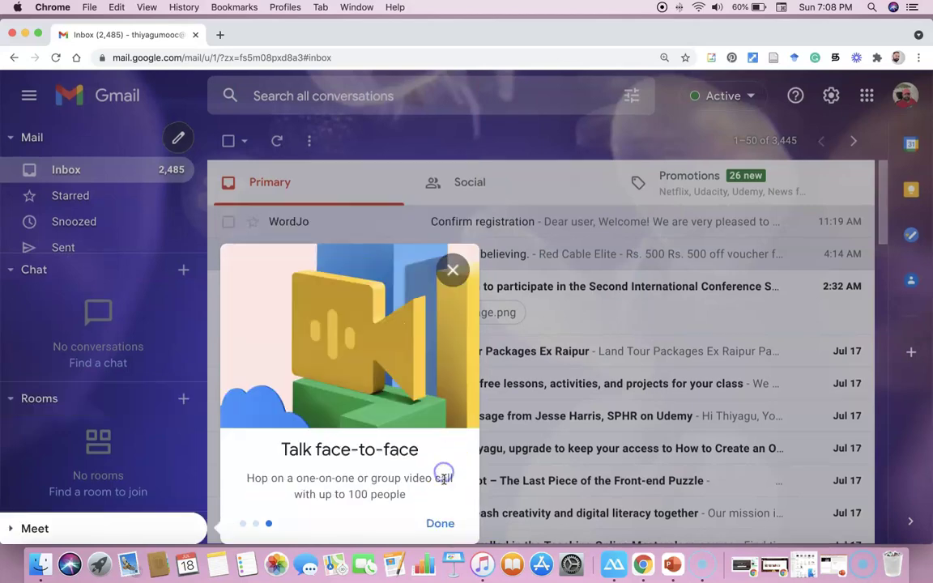
click(440, 523)
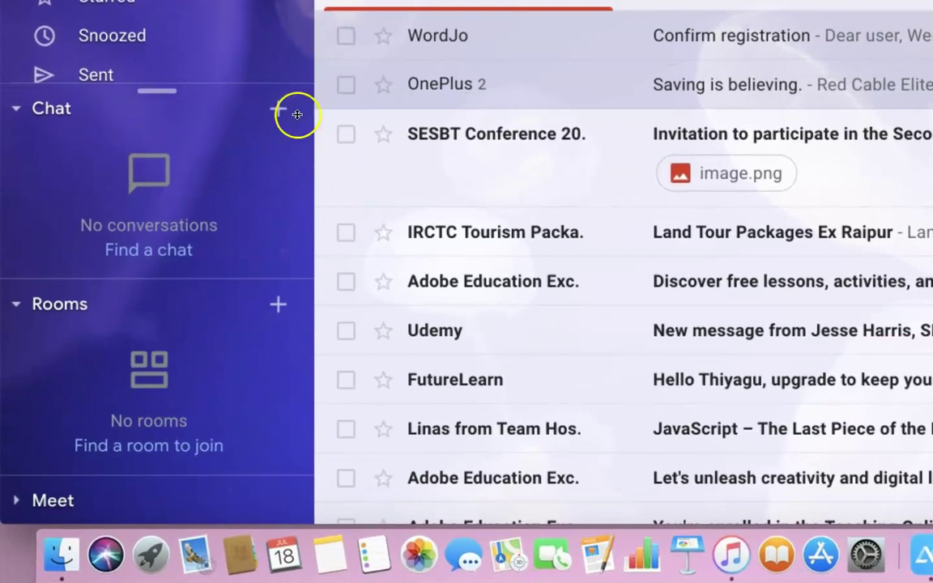
click(279, 112)
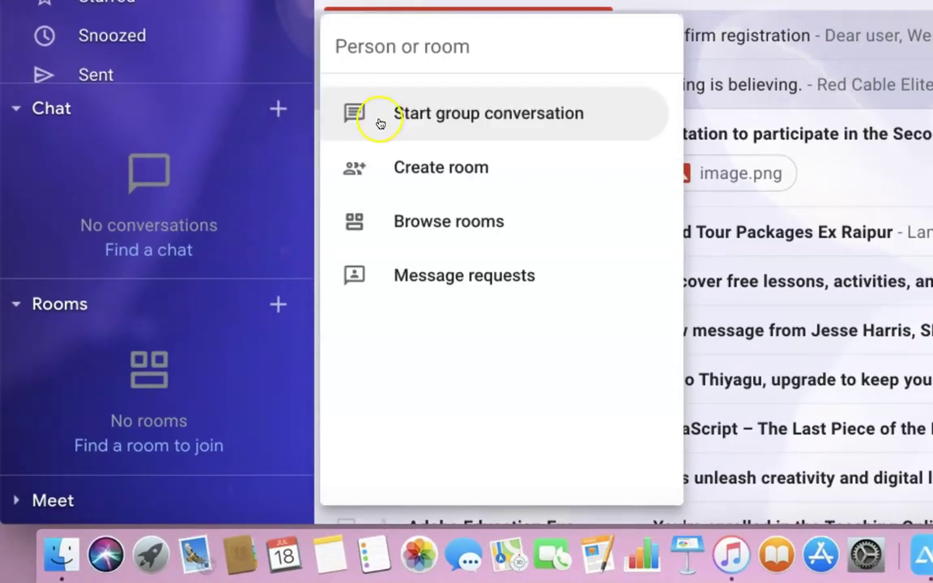
click(466, 188)
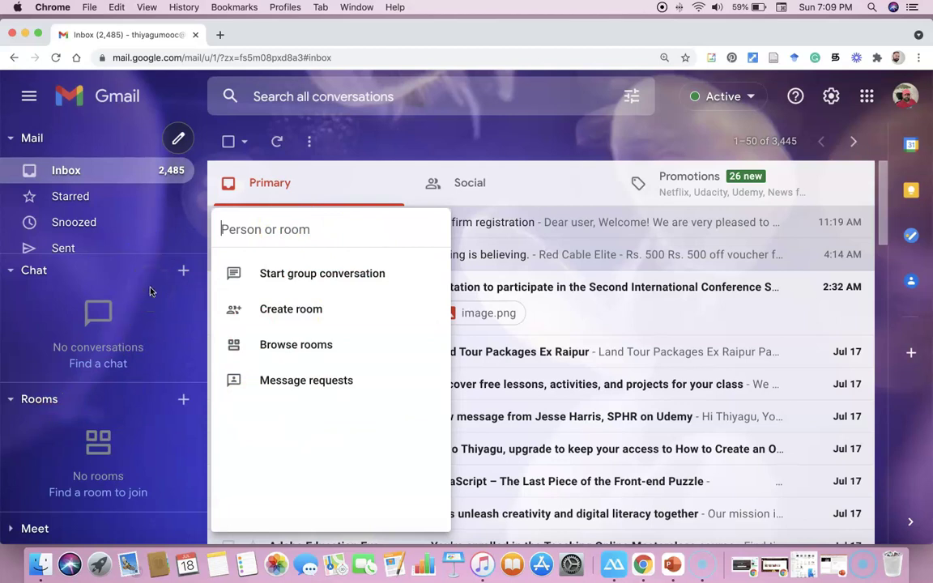
click(368, 153)
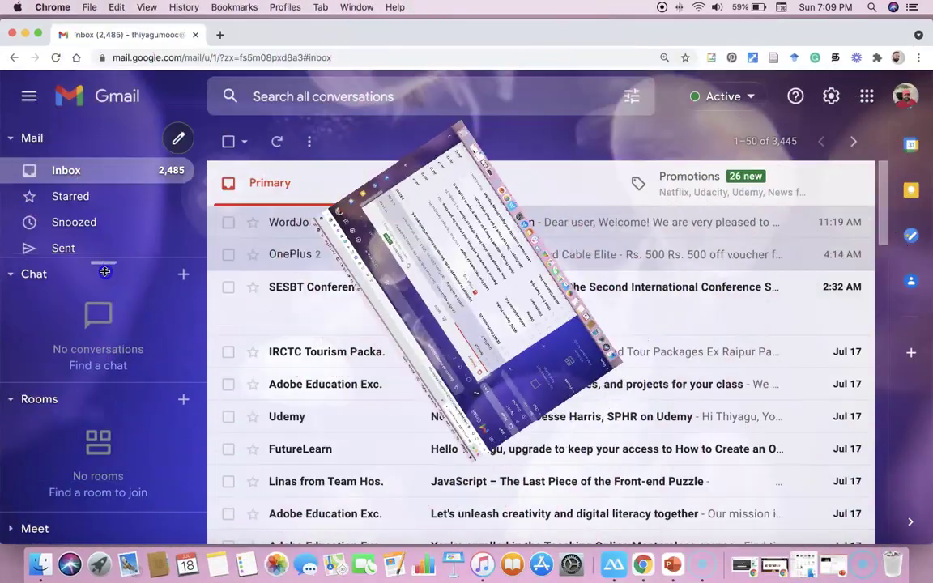
Step: Drag the sidebar divider down to collapse Chat and Rooms and reveal all mail labels
drag(109, 258, 84, 507)
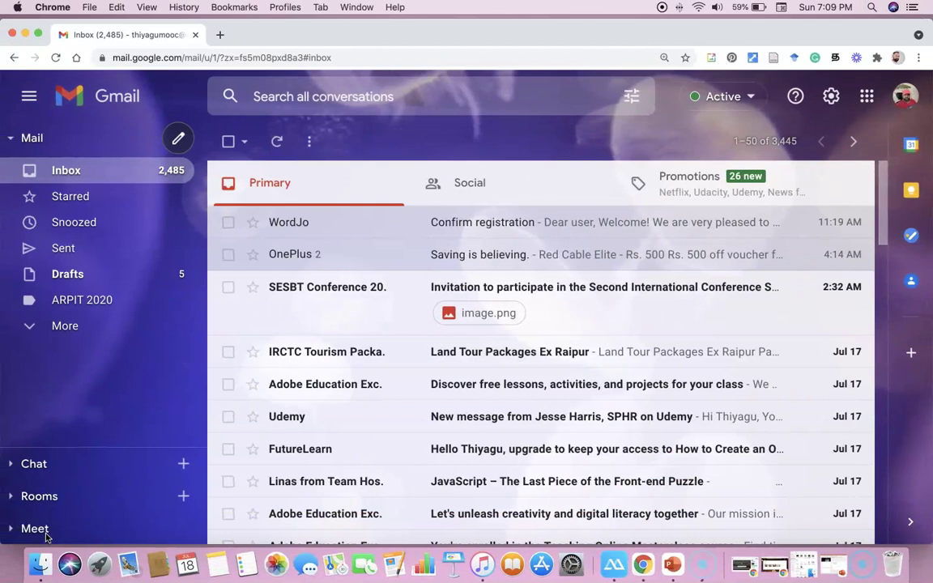
key(alt+p)
scroll(519, 365, down, 3)
click(652, 137)
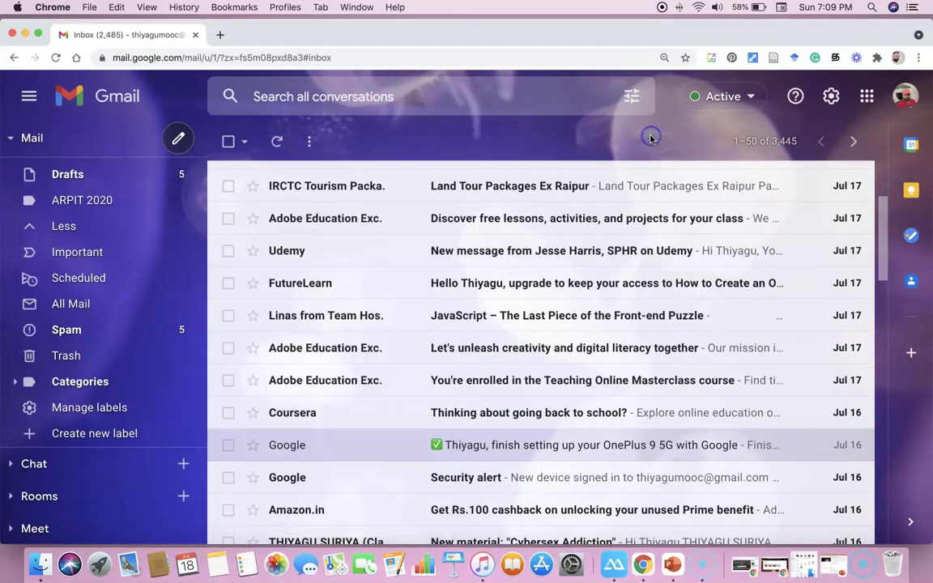